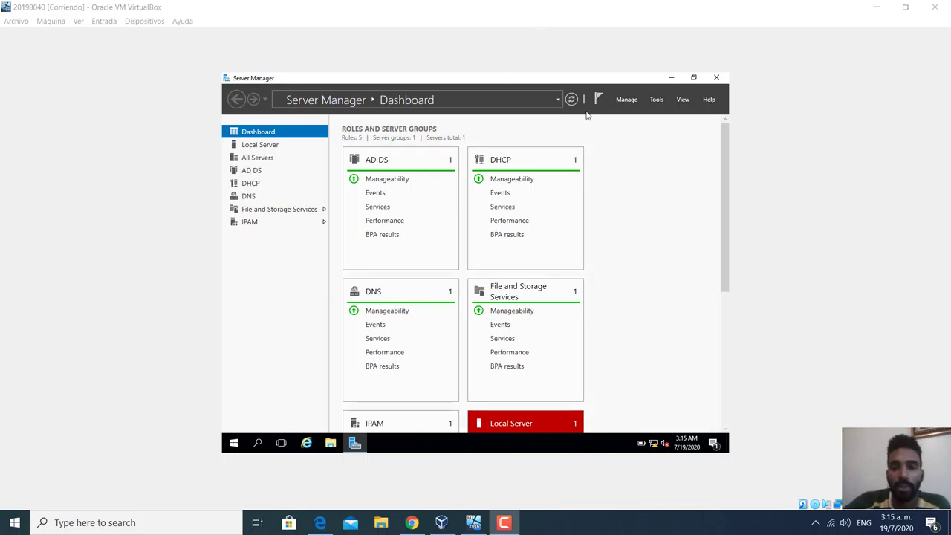
- Open the DHCP management console from Server Manager and maximize its window
click(657, 100)
click(658, 99)
click(542, 219)
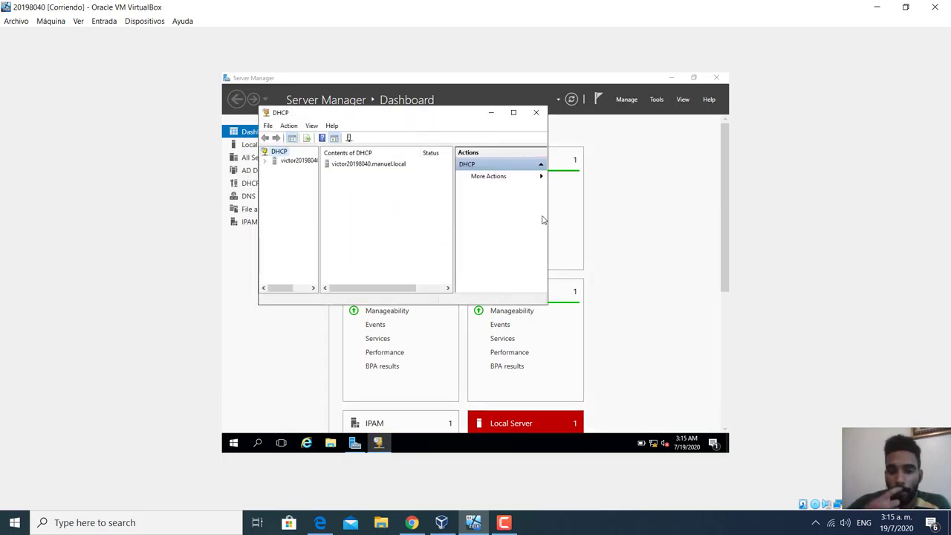
click(514, 114)
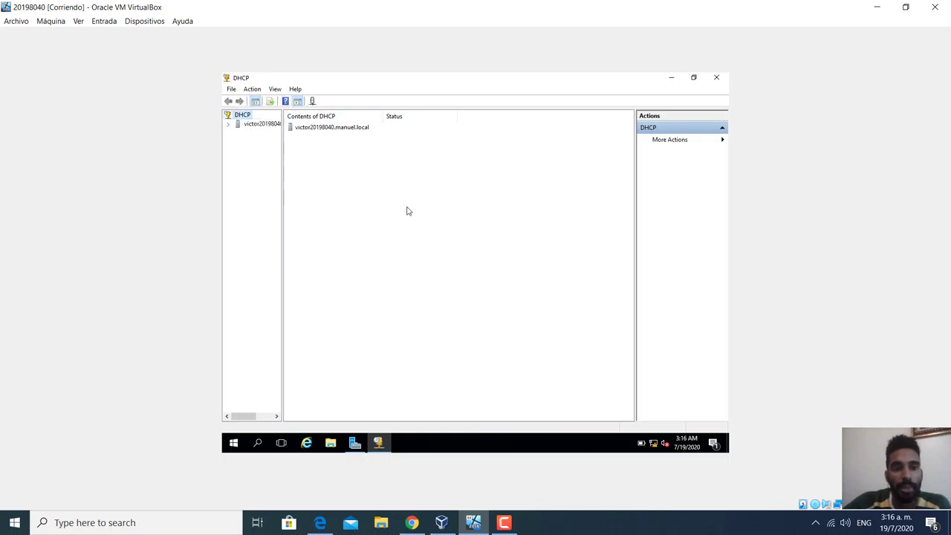
- Expand the DHCP server and its IPv4 node, and widen the console tree so the full scope names fit
double_click(251, 127)
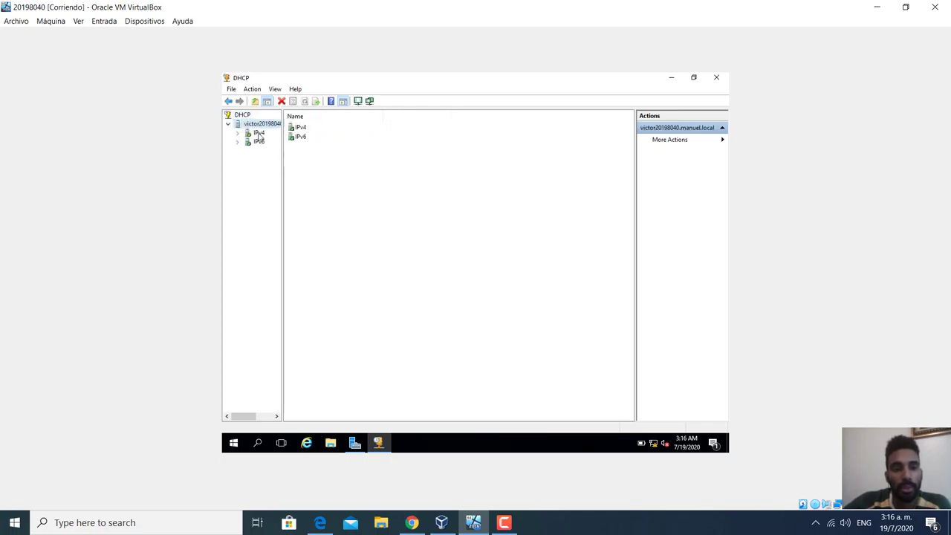
double_click(259, 134)
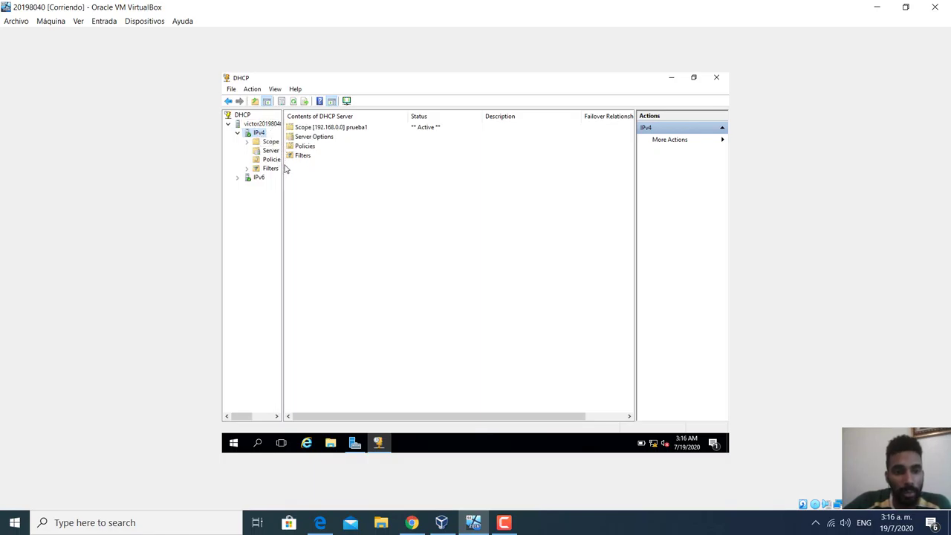
drag(283, 169, 336, 180)
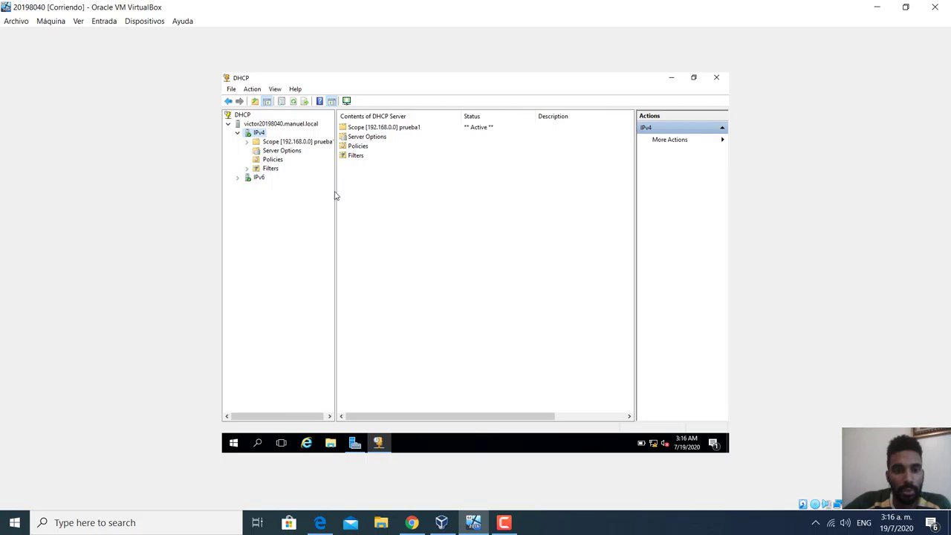
drag(335, 193, 364, 196)
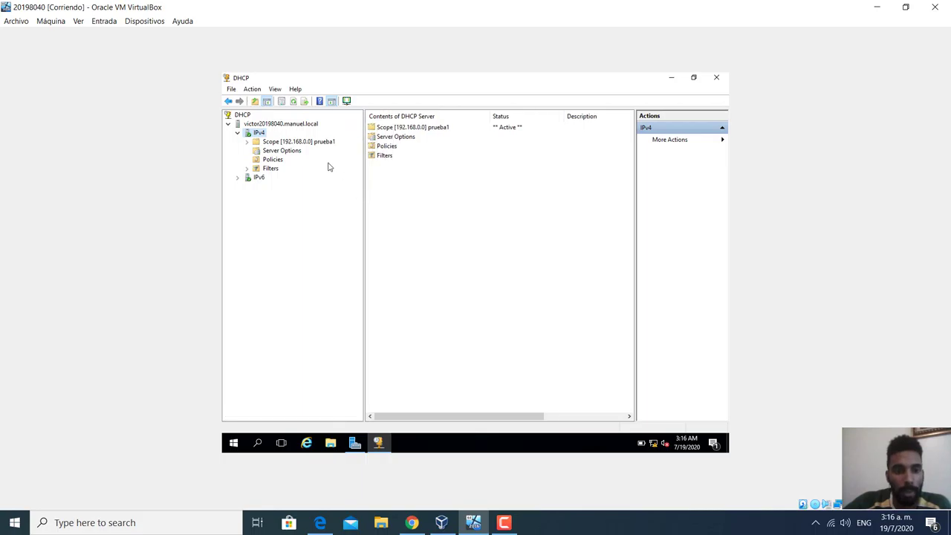
- Start a new scope under IPv4 and name it "prueba 2", leaving the description empty
right_click(260, 135)
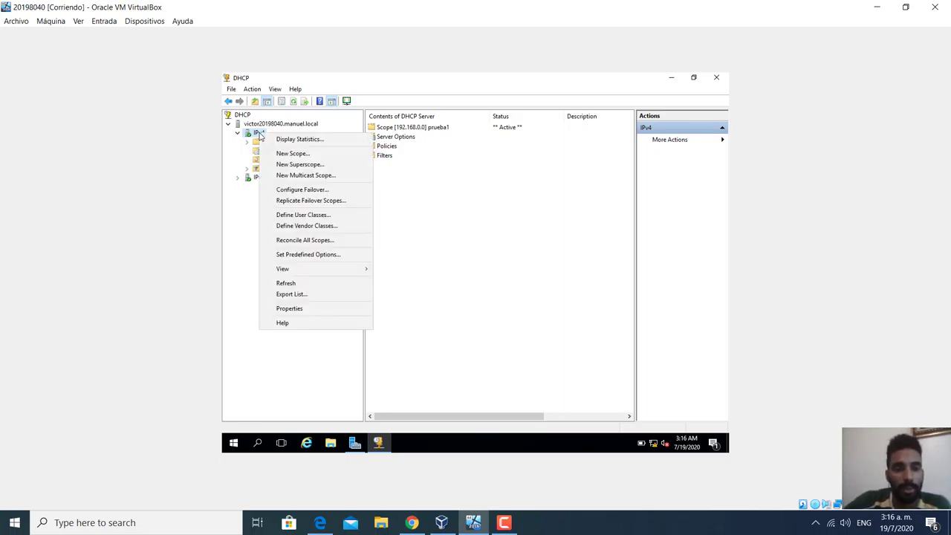
click(296, 153)
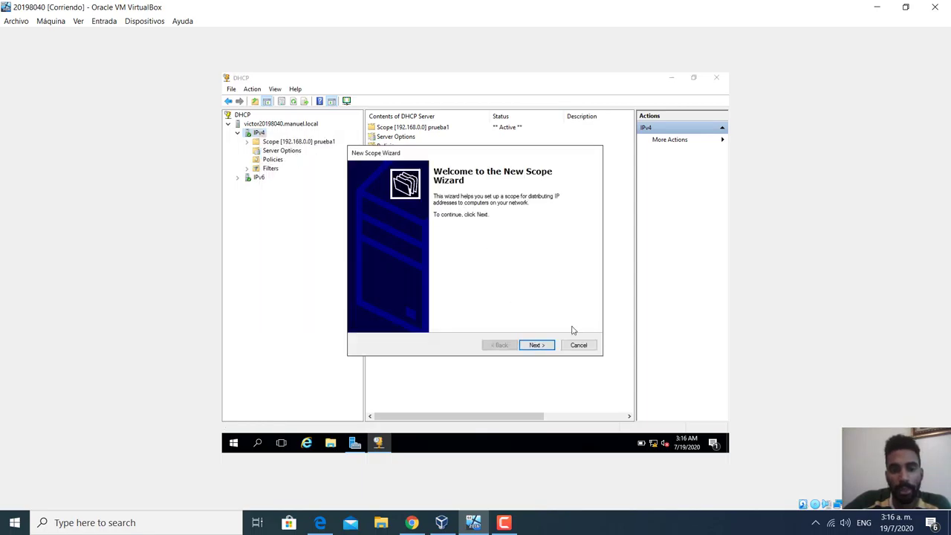
click(535, 346)
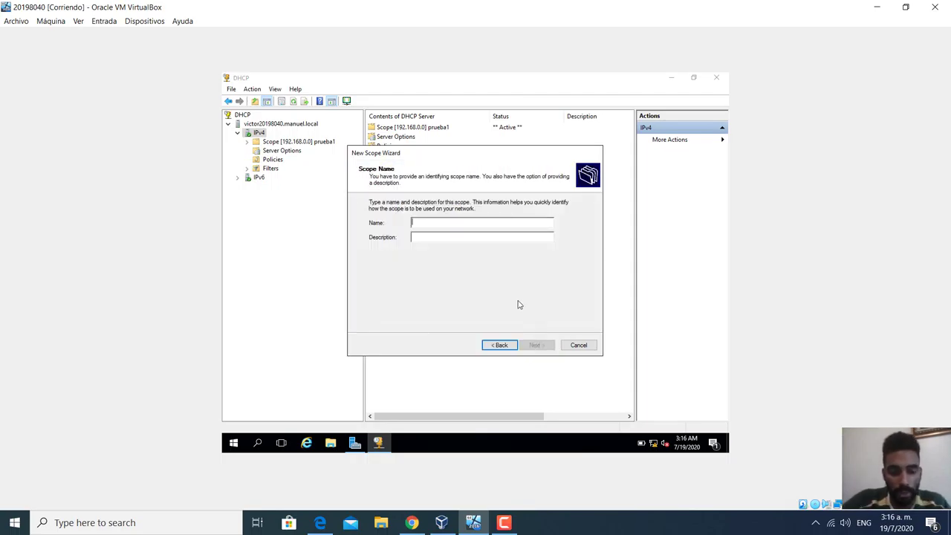
text(prueba 2)
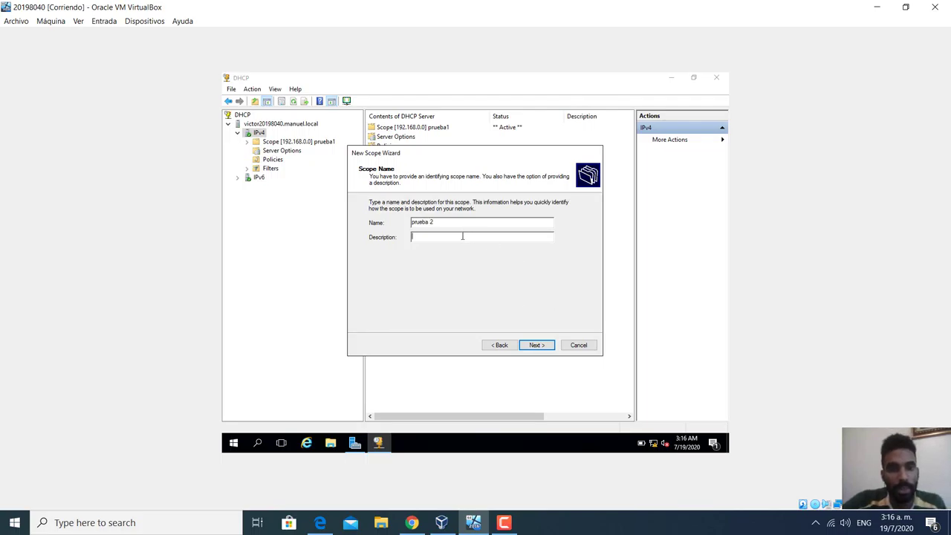
click(543, 347)
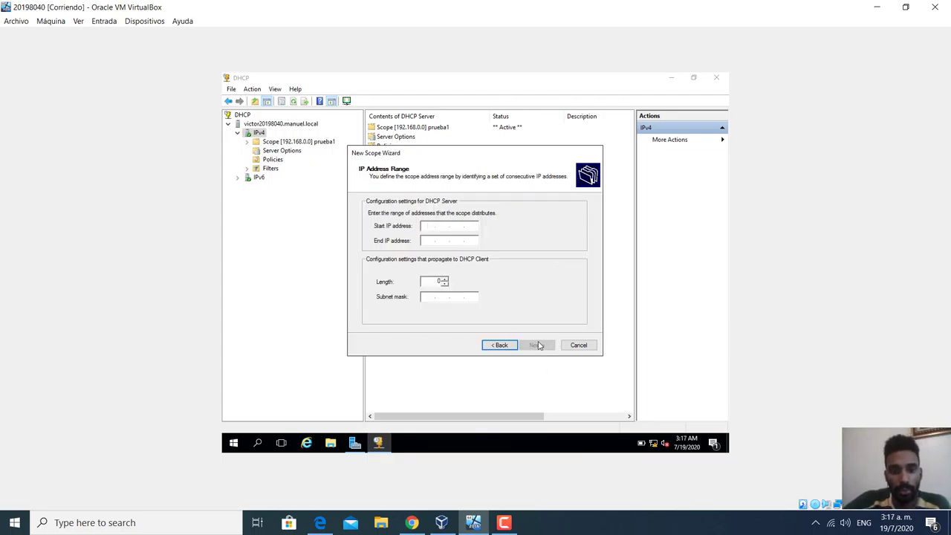
- Set the scope's address range from 192.168.1.2 to 192.168.1.250, keeping the automatically filled subnet mask
click(436, 231)
text(192 . 168 . 1 . 2)
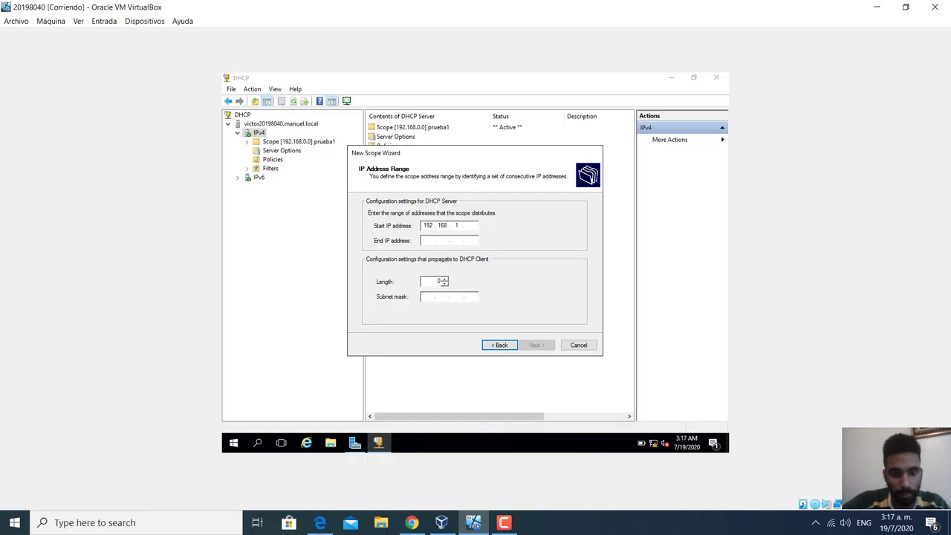
click(432, 240)
text(192 . . .)
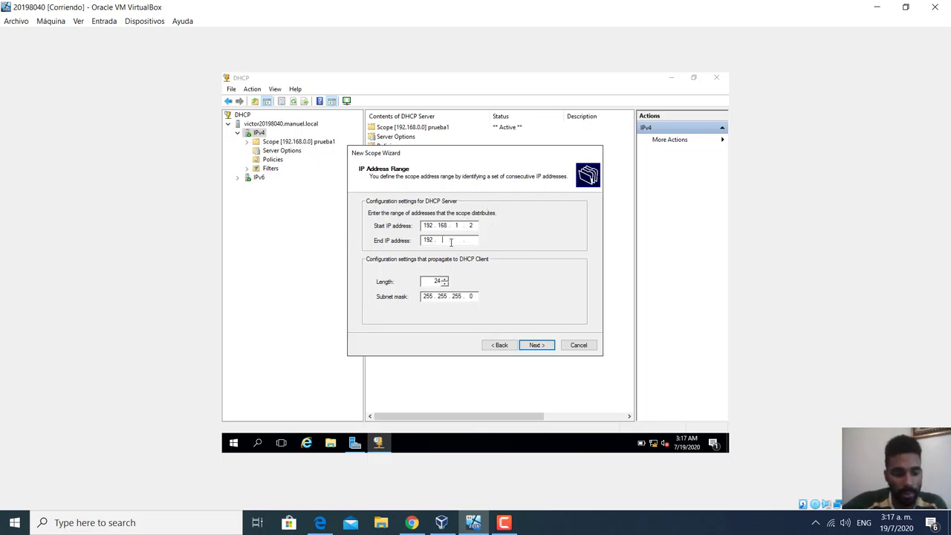
text(168 . )
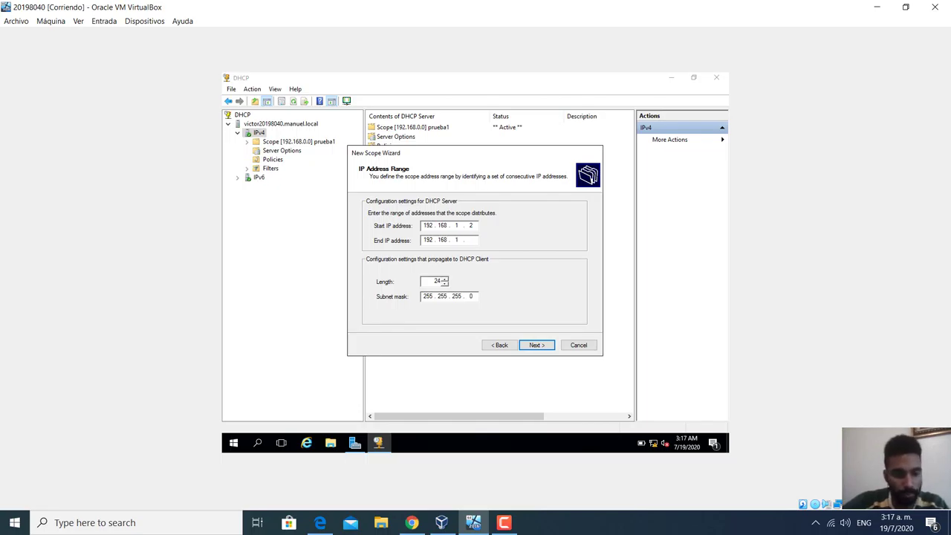
text(1 . 250)
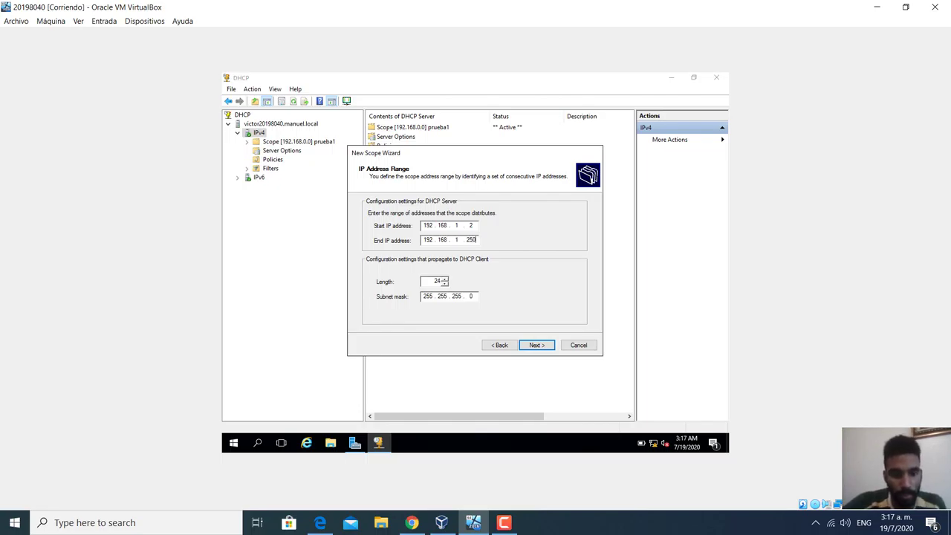
click(538, 345)
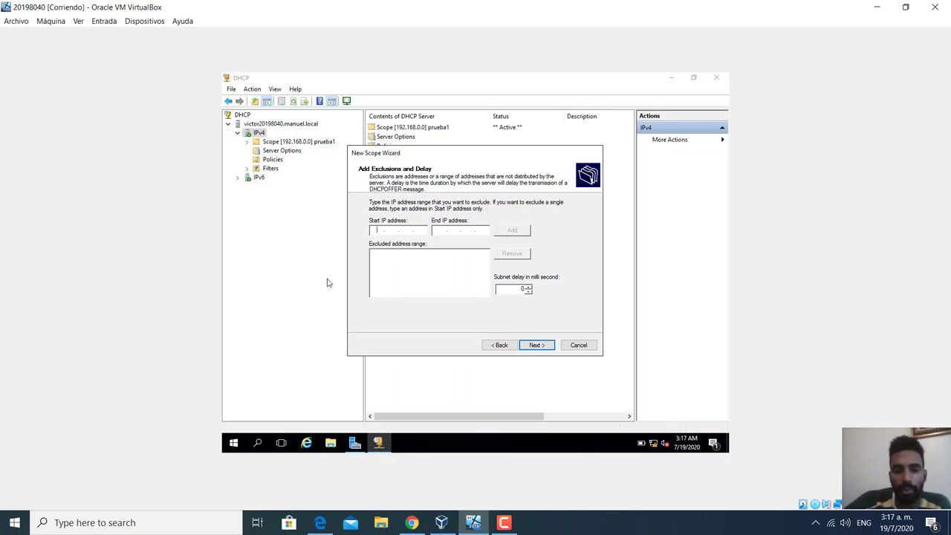
- Skip address exclusions and set the scope's lease duration to 3 days
click(536, 346)
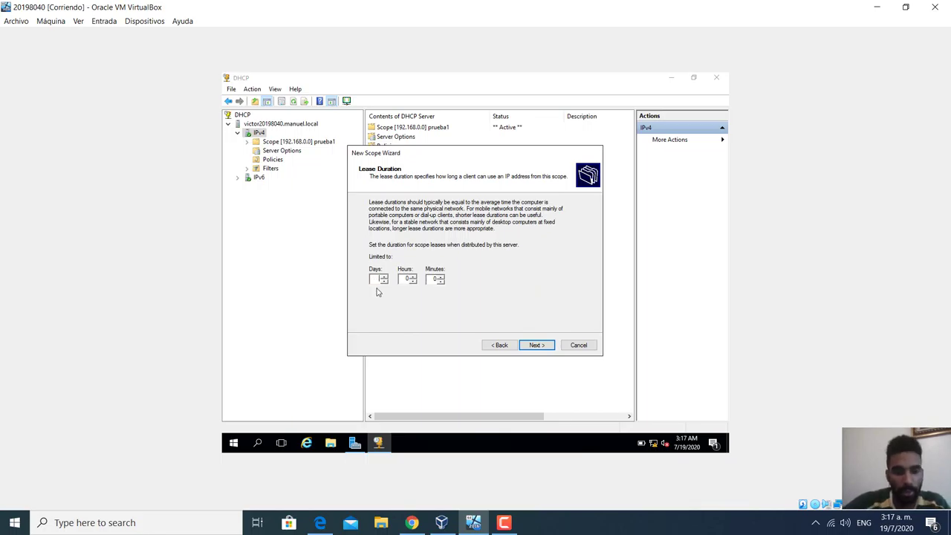
text(3)
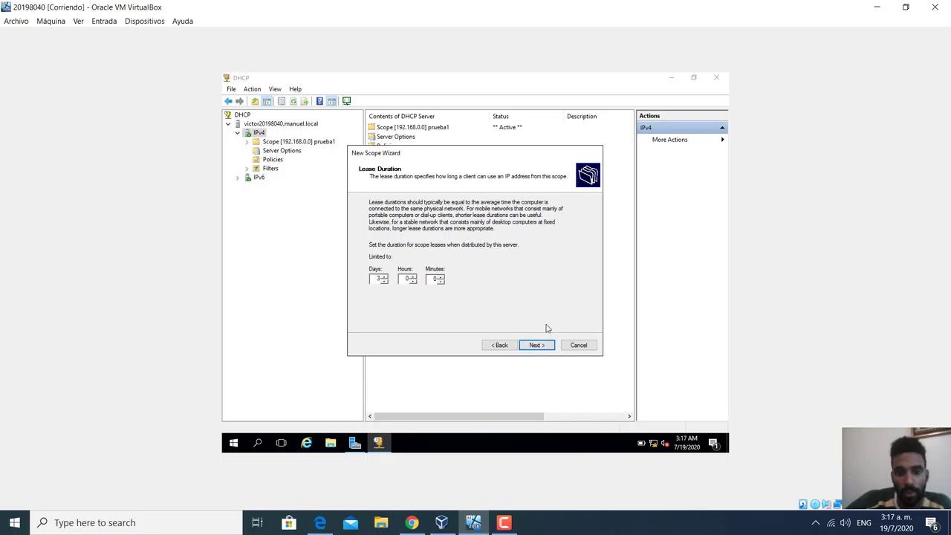
click(539, 346)
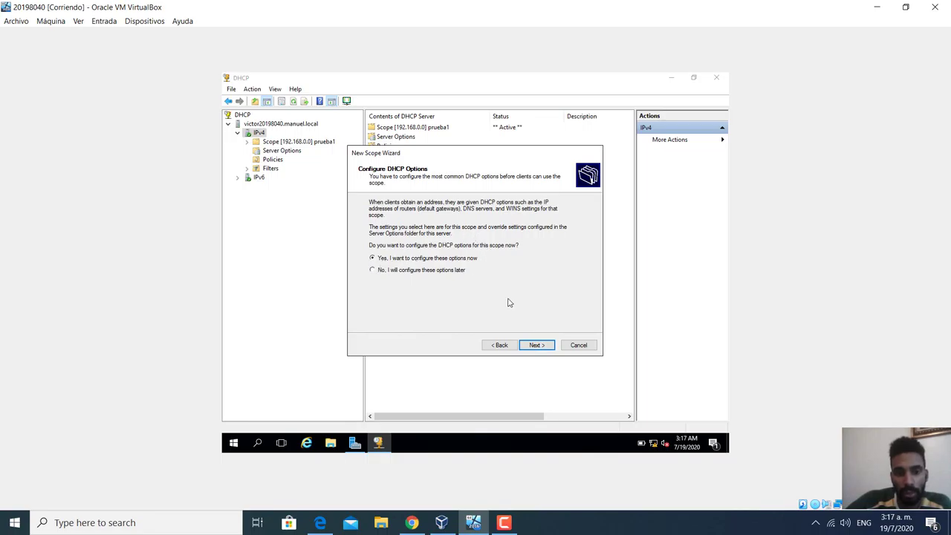
- Choose to configure the DHCP options now and add 192.168.1.1 as the scope's default gateway
click(533, 346)
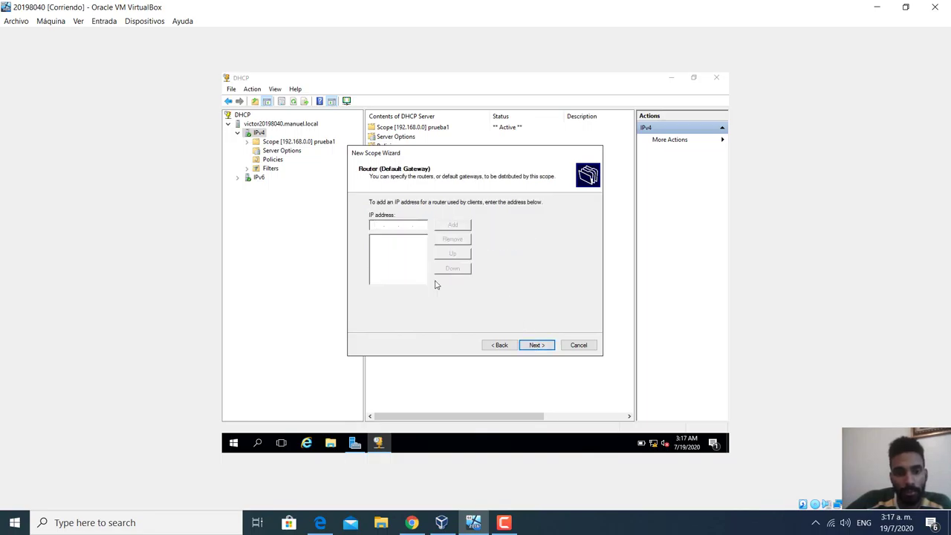
text(192 . . .)
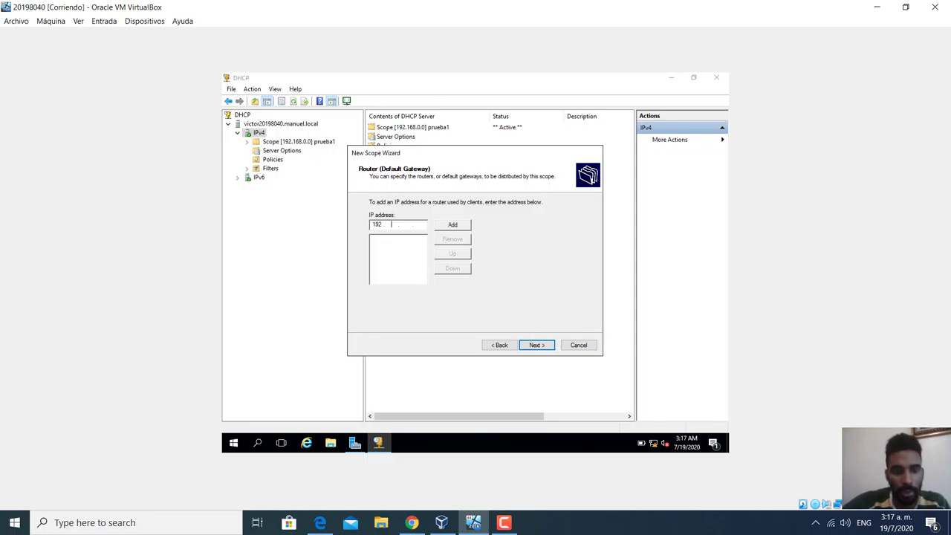
text(168 )
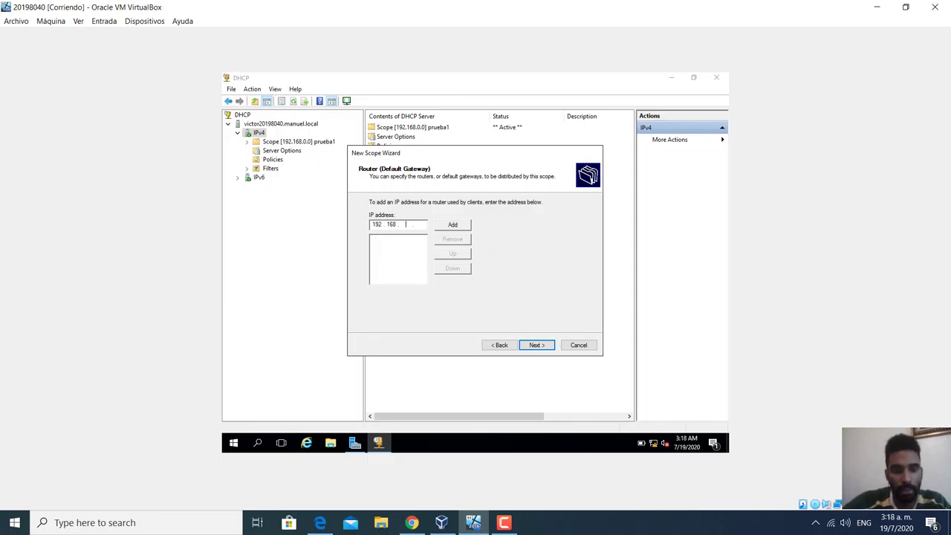
text(1)
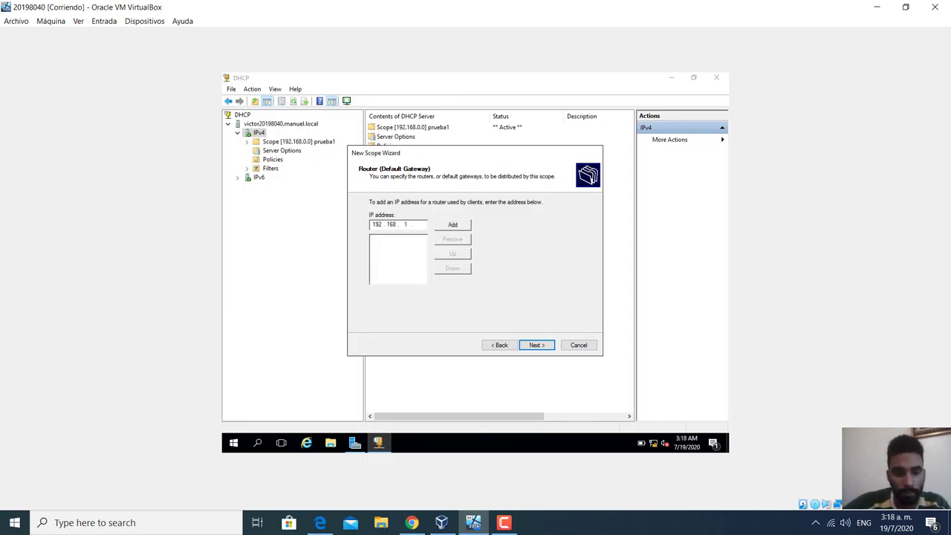
text(1)
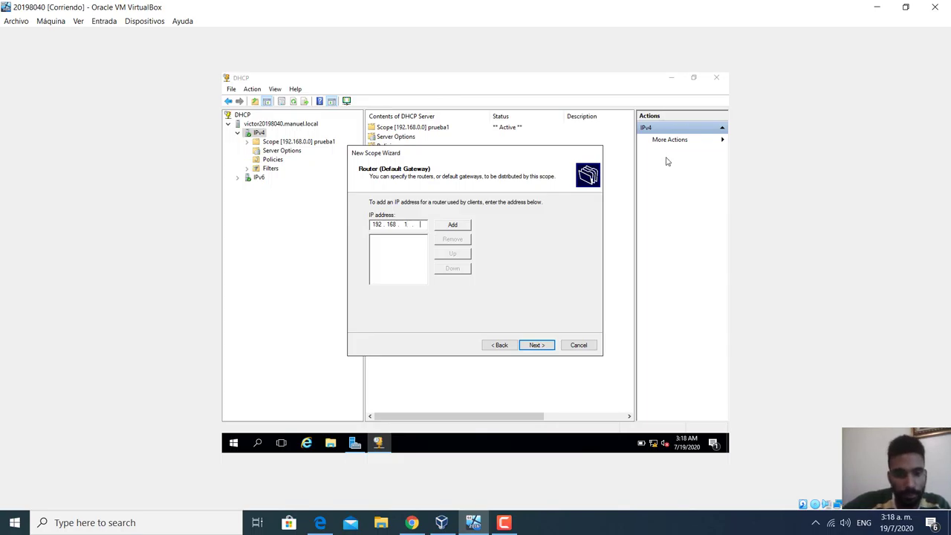
text(.)
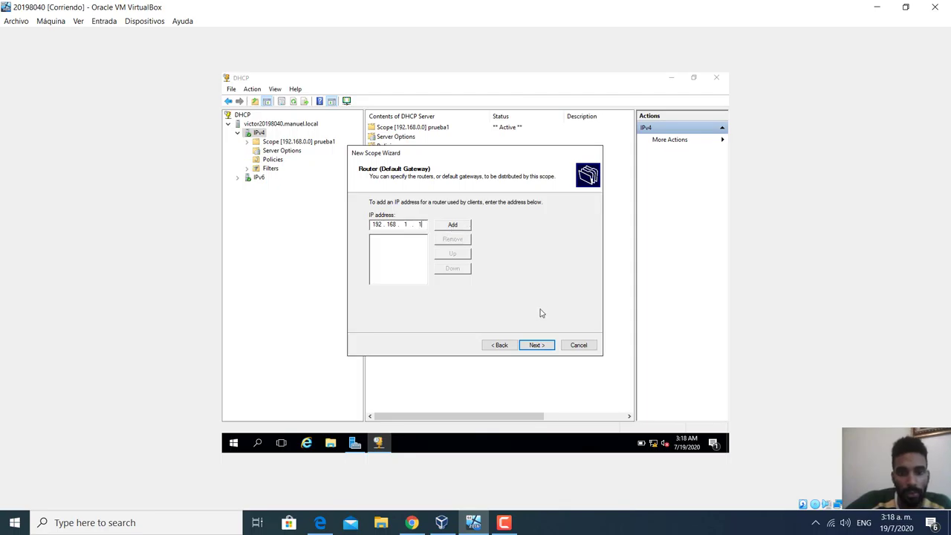
click(462, 226)
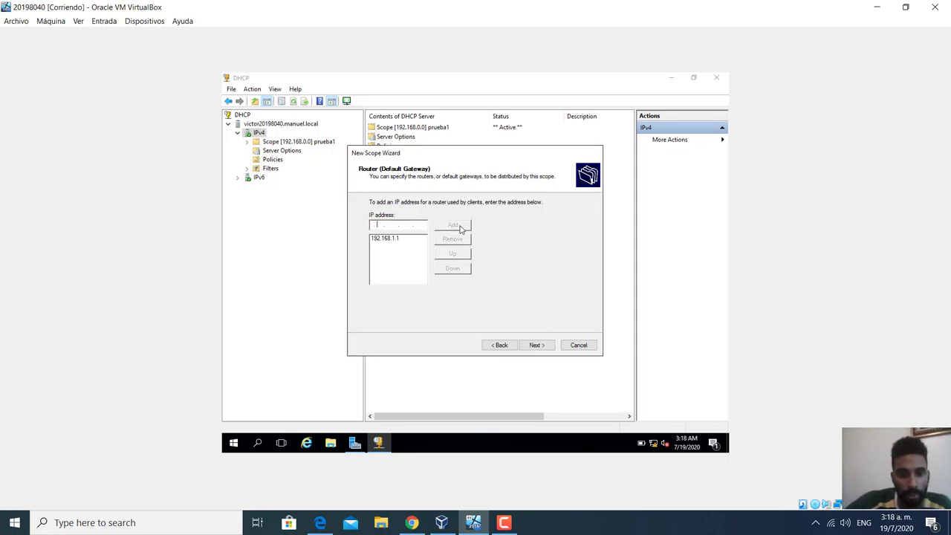
click(535, 346)
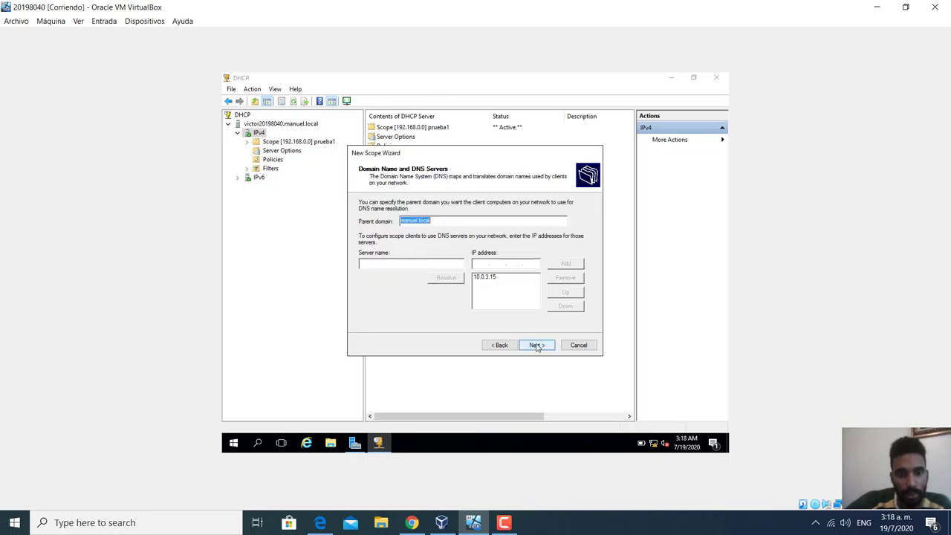
- Accept the default domain and DNS settings without WINS servers, and finish the scope with immediate activation
click(490, 278)
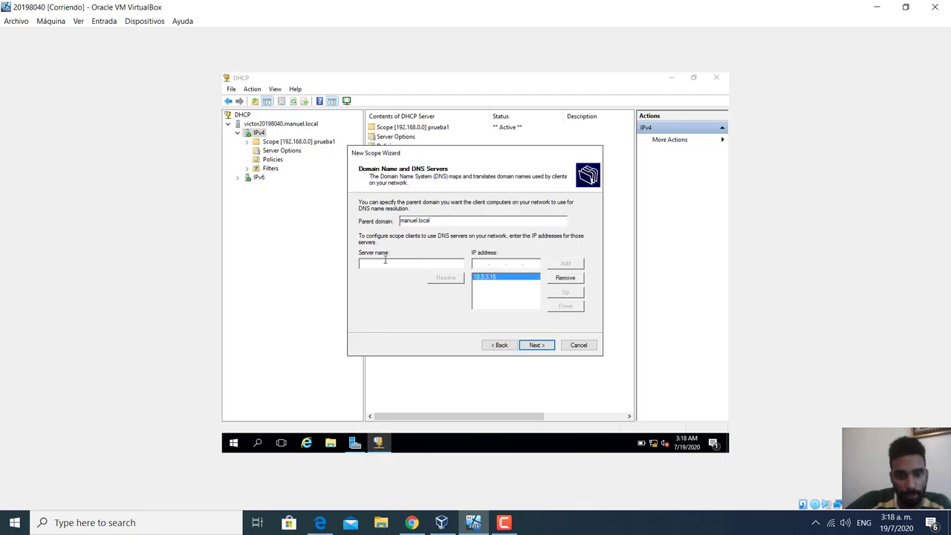
click(536, 345)
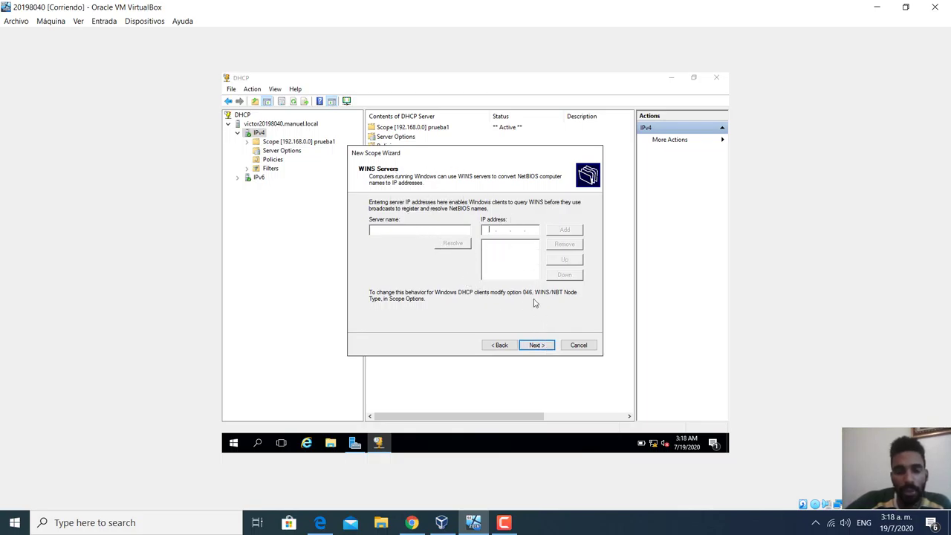
click(540, 346)
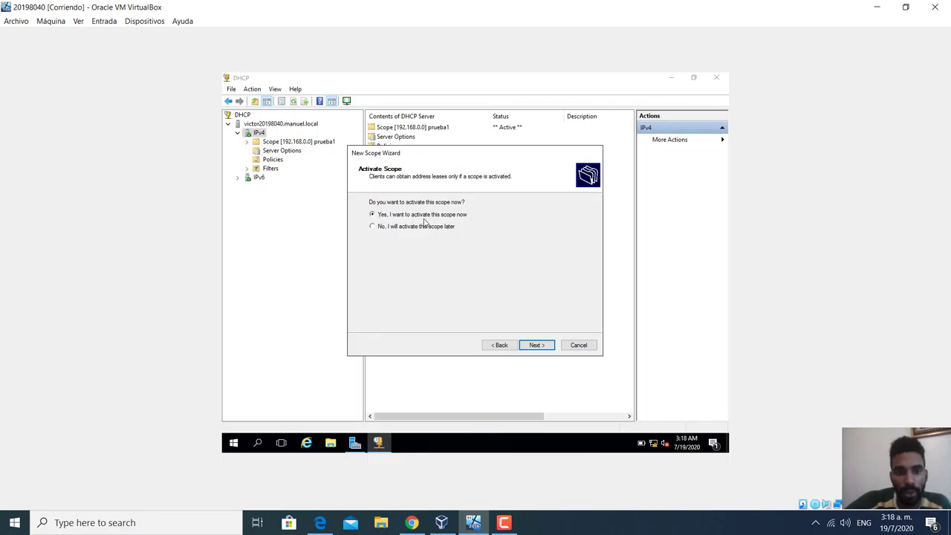
click(537, 346)
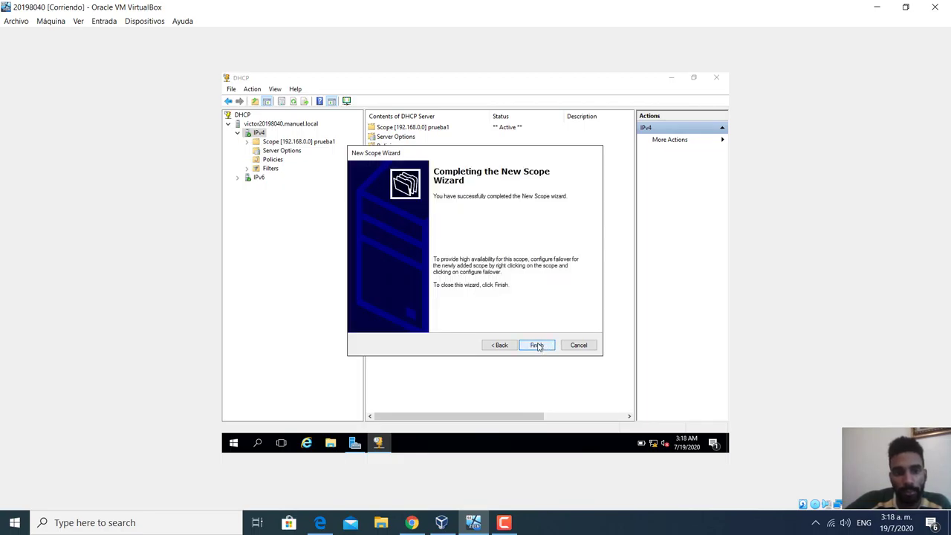
click(538, 346)
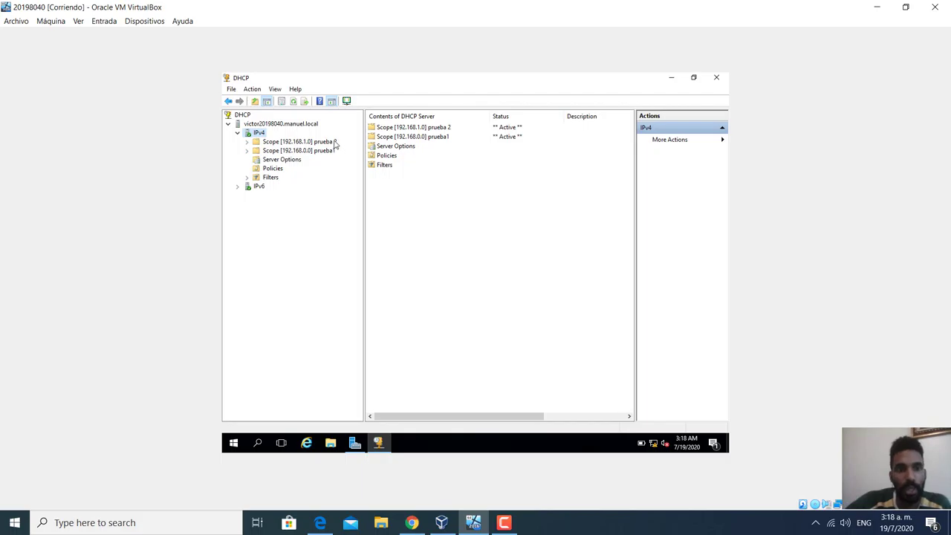
- Start a new superscope under IPv4 and name it "superprueba"
right_click(257, 134)
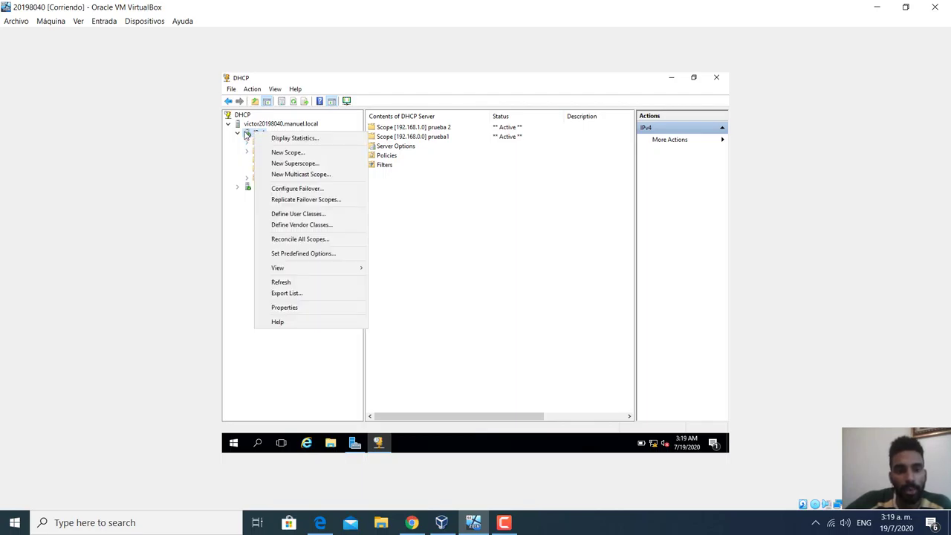
click(285, 165)
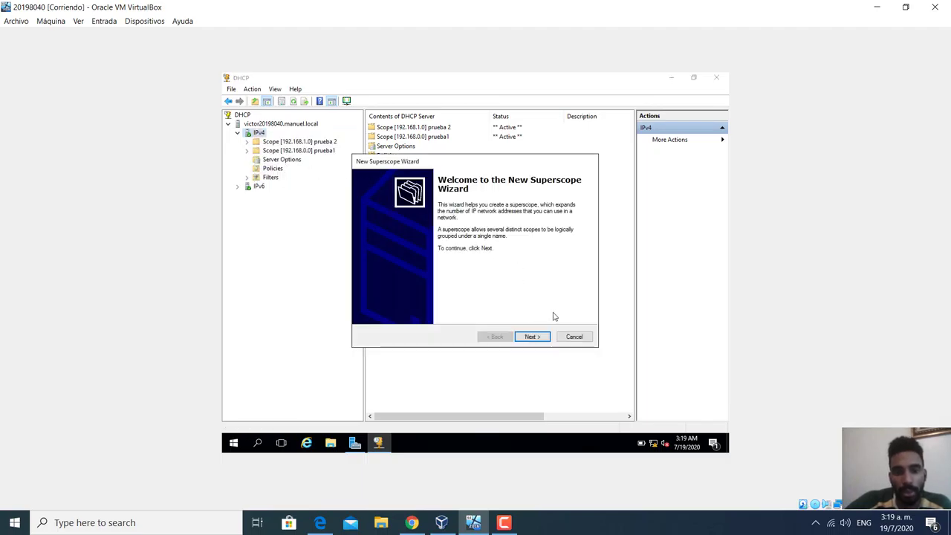
click(532, 336)
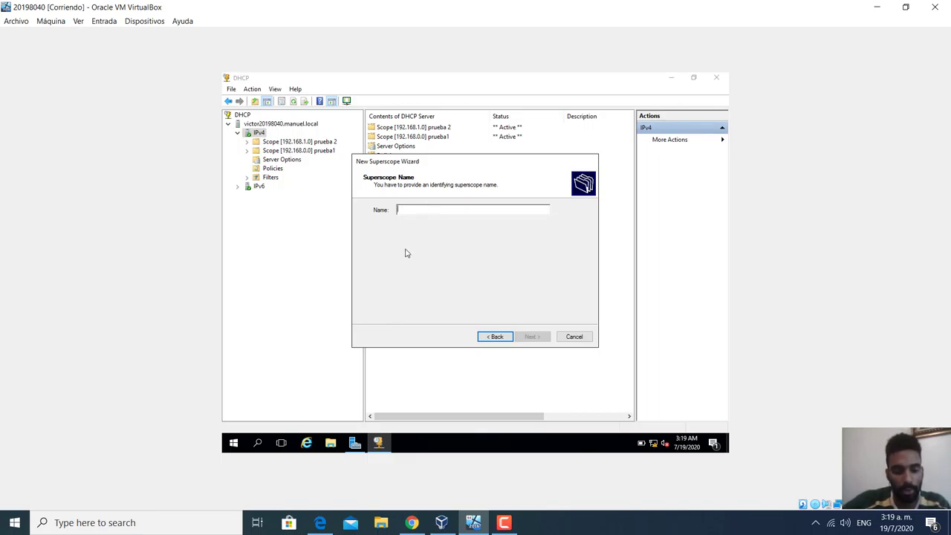
text(superprueba)
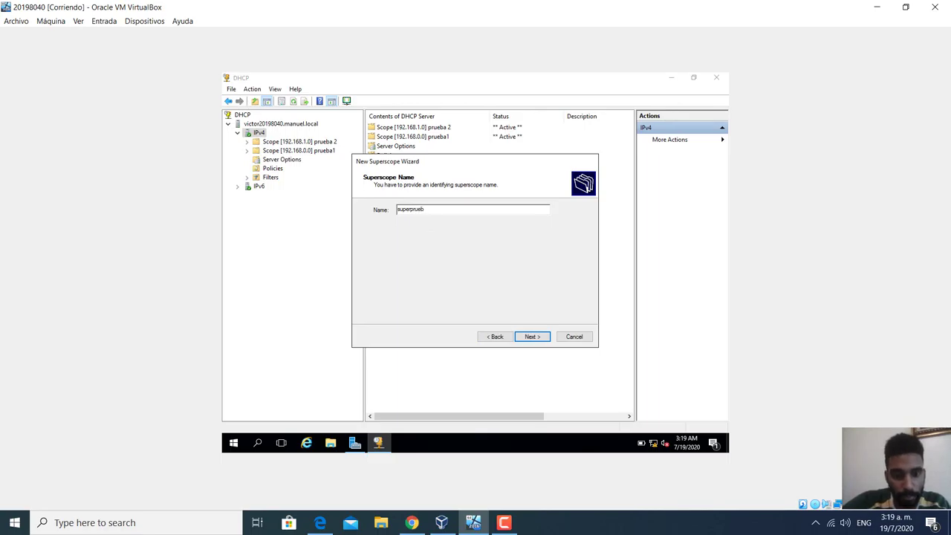
click(548, 337)
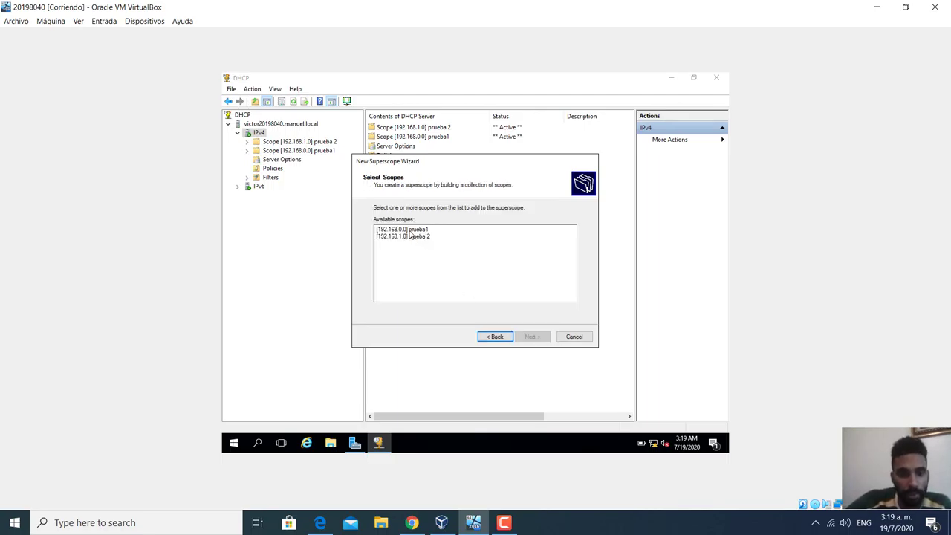
click(408, 231)
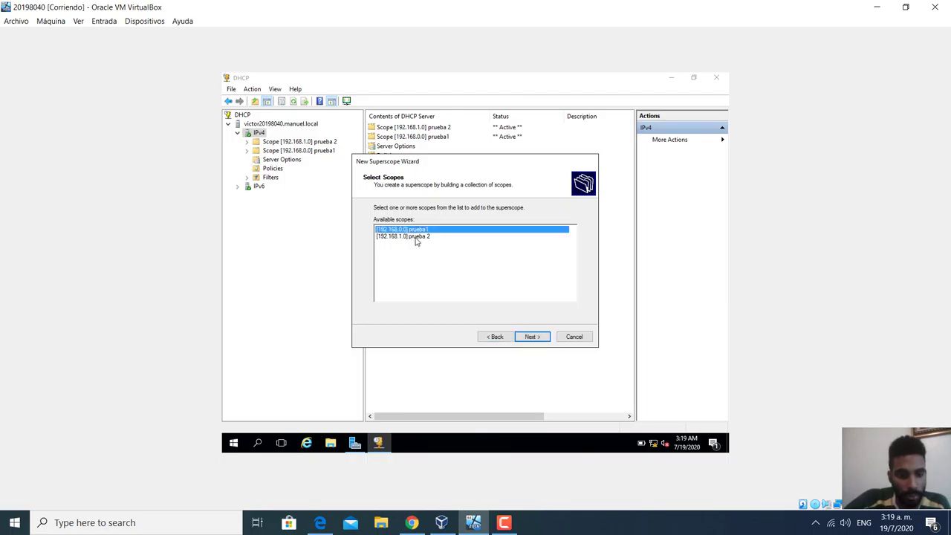
click(411, 237)
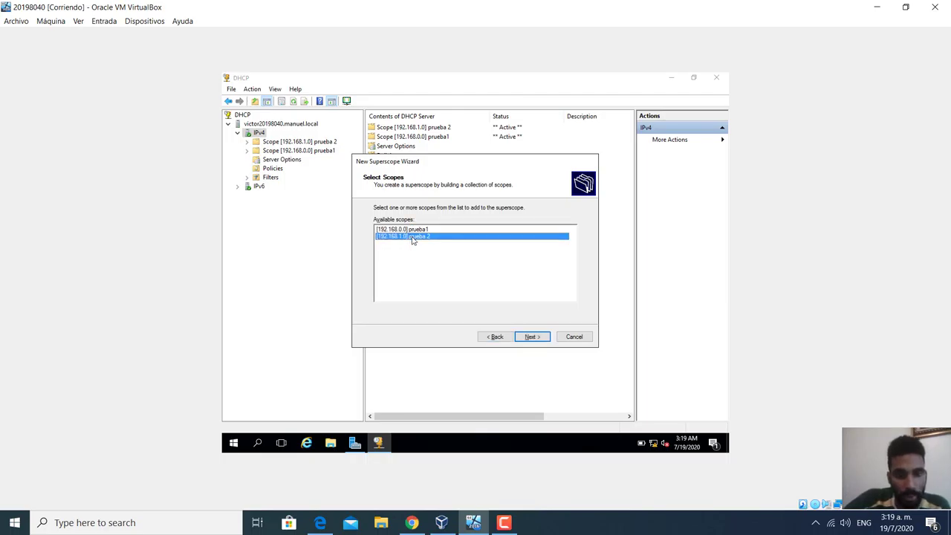
click(410, 230)
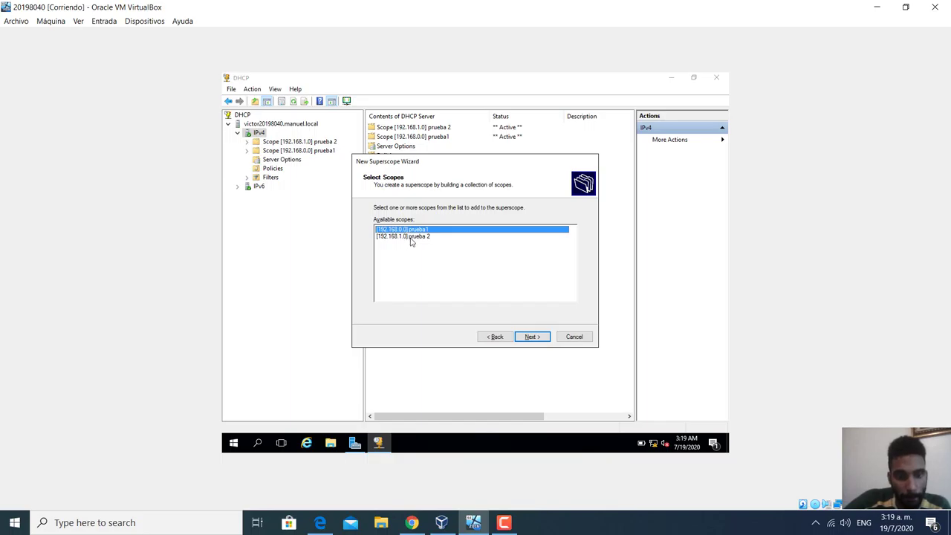
click(411, 237)
click(409, 230)
click(409, 245)
click(408, 230)
click(410, 245)
click(408, 230)
ctrl+click(411, 237)
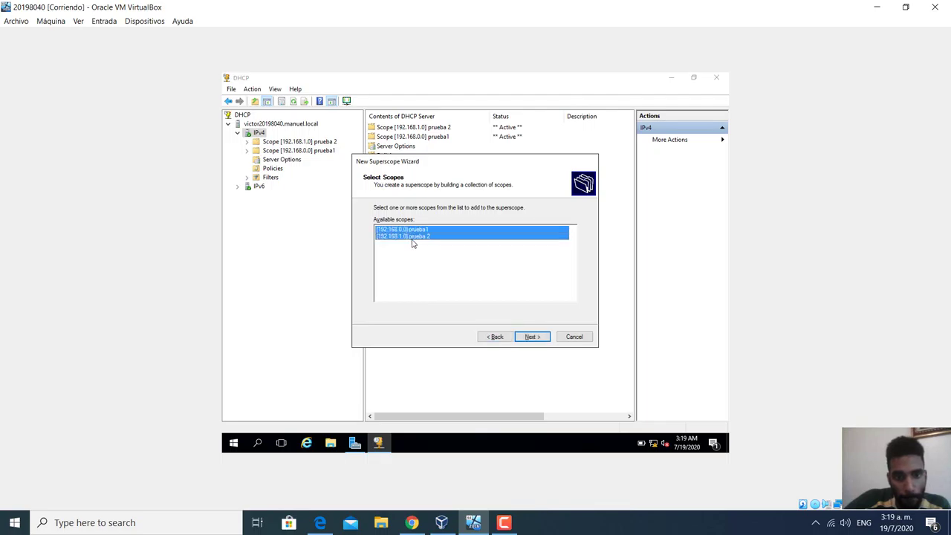
ctrl+click(412, 237)
ctrl+click(415, 231)
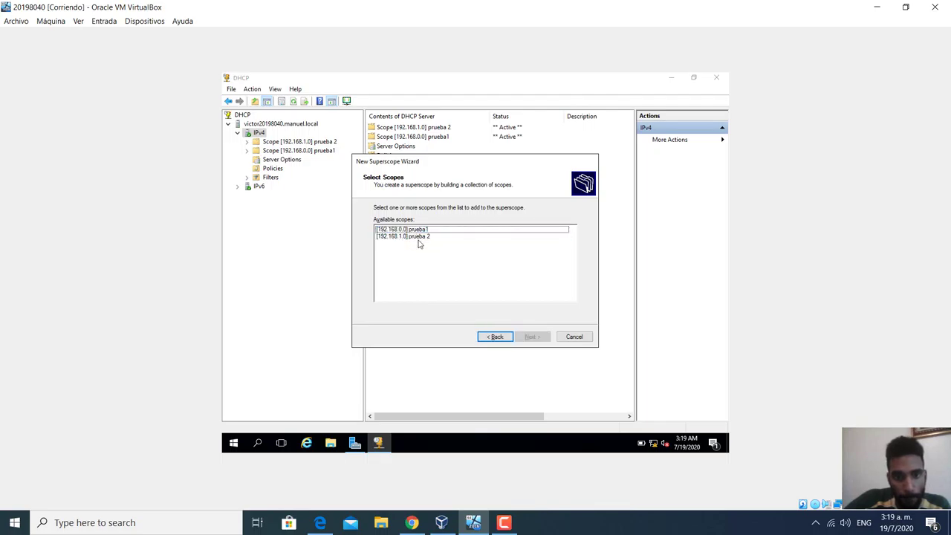
- Include both the 192.168.0.0 prueba1 and 192.168.1.0 prueba 2 scopes in the superscope and finish creating it
click(417, 236)
ctrl+click(415, 231)
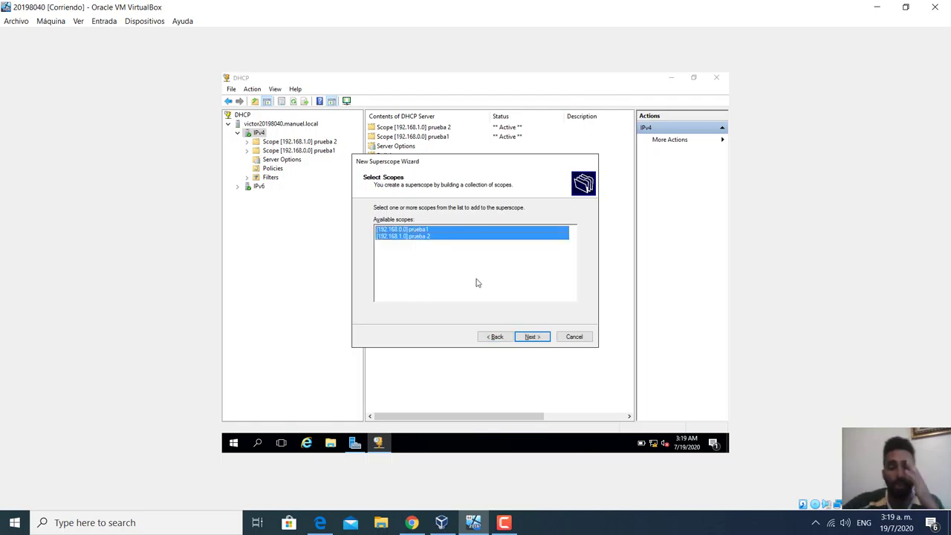
click(532, 337)
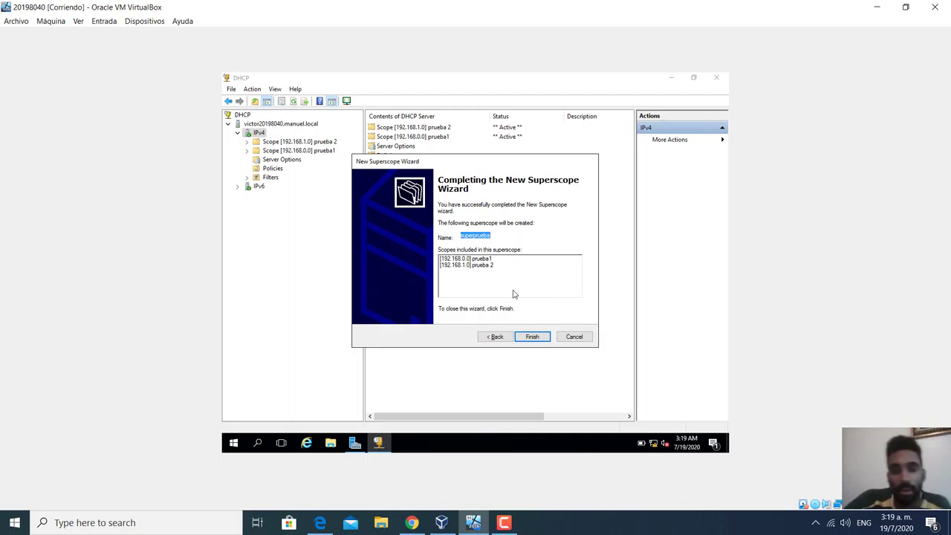
click(538, 341)
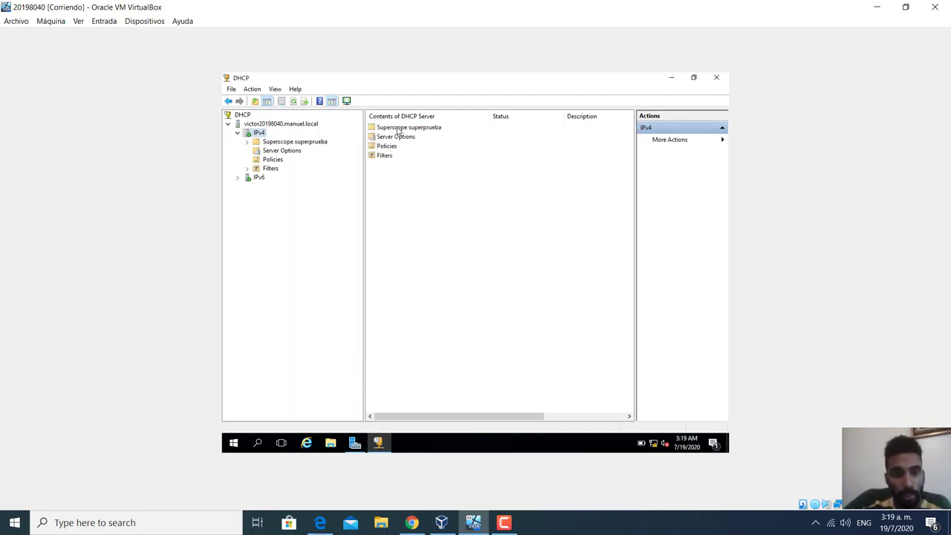
- Expand the superprueba superscope to check which scopes it contains, and collapse it again
double_click(310, 142)
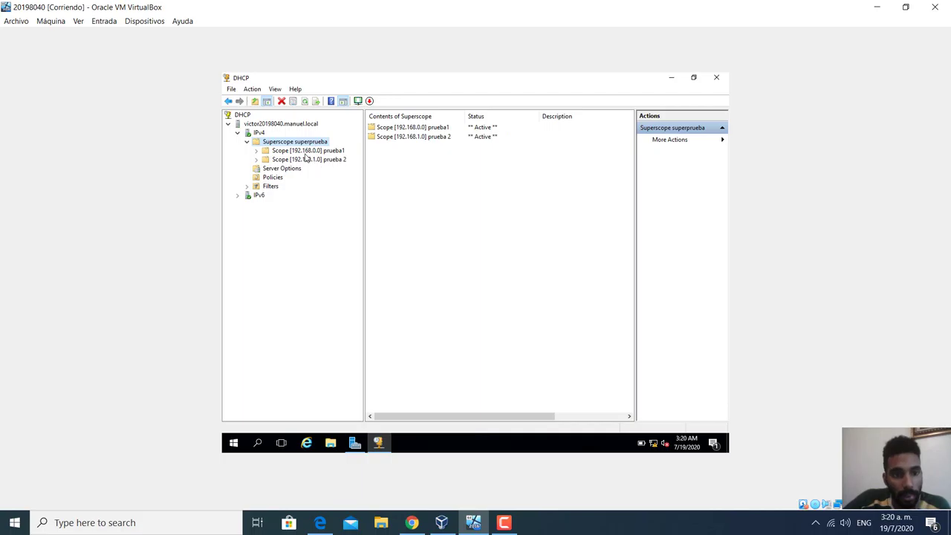
click(247, 141)
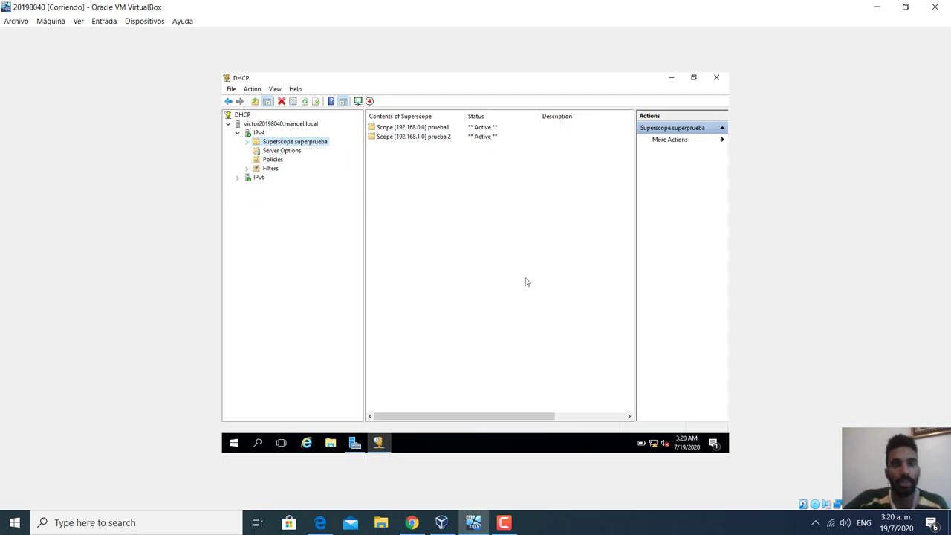